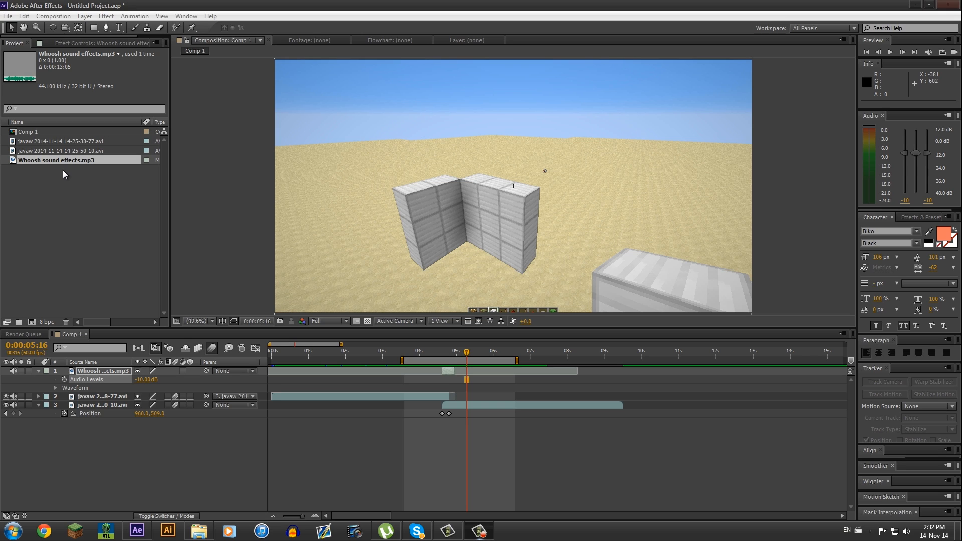
- Play a RAM preview of the finished swipe transition between the two clips
{"action": "left_click", "coordinate": [65, 177]}
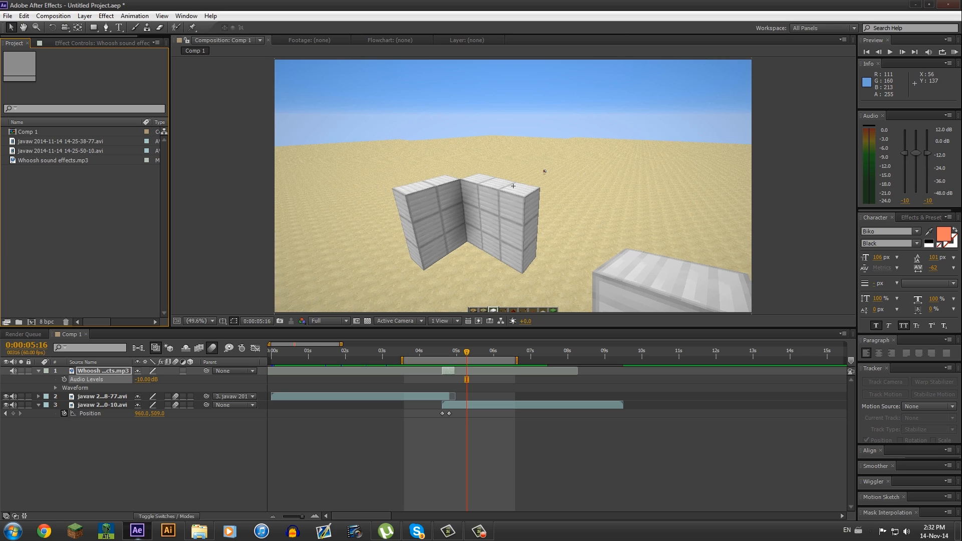
{"action": "left_click", "coordinate": [954, 52]}
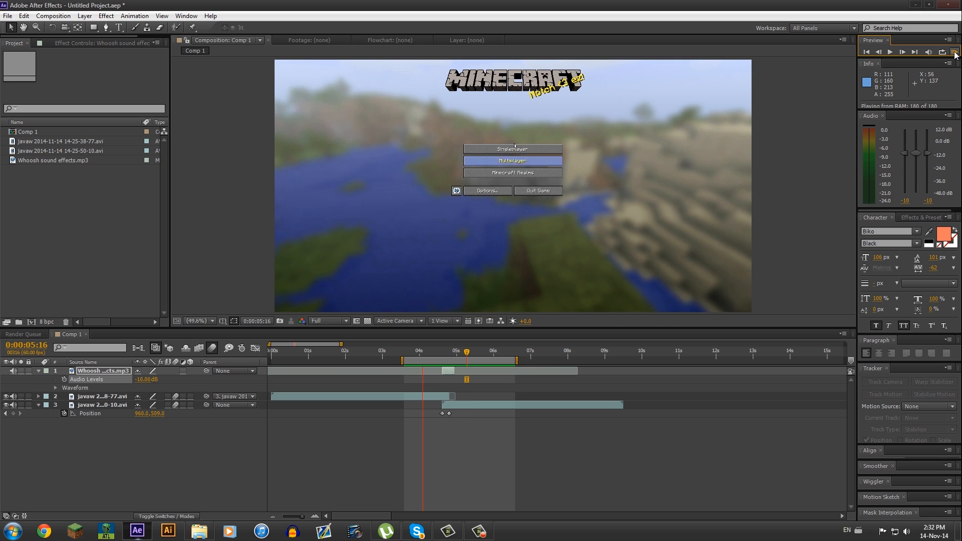
{"action": "key", "text": "space"}
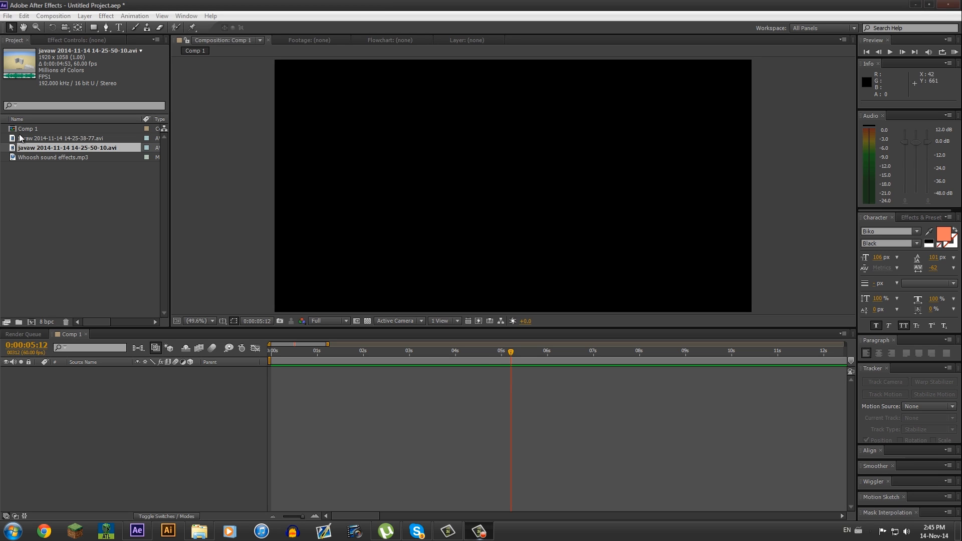
- Add both javaw clips to the composition, placing the 50-10 clip so it starts about 0:00:04:45 near the first clip's end
{"action": "left_click", "coordinate": [52, 139]}
{"action": "left_click_drag", "start_coordinate": [53, 139], "coordinate": [154, 405]}
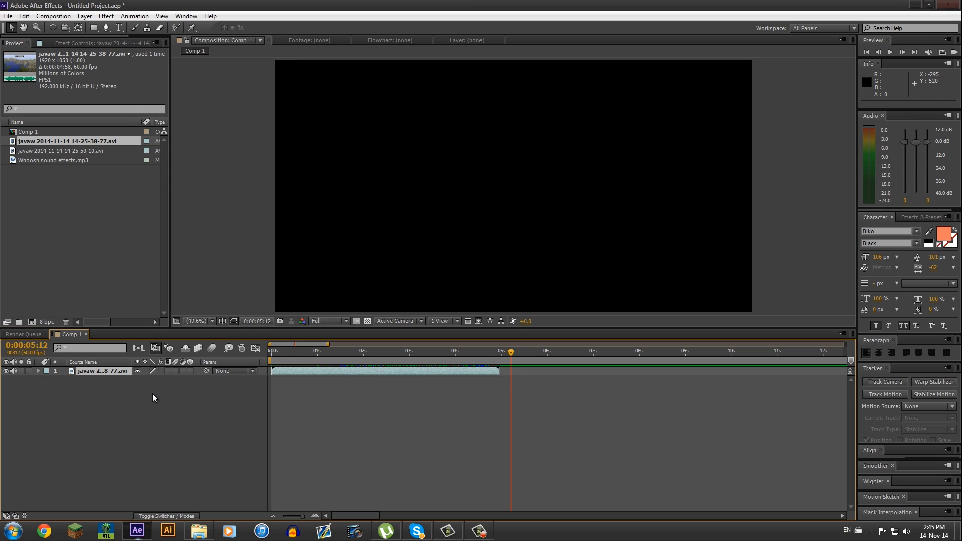
{"action": "left_click", "coordinate": [86, 152]}
{"action": "left_click_drag", "start_coordinate": [86, 152], "coordinate": [496, 378]}
{"action": "left_click", "coordinate": [489, 355]}
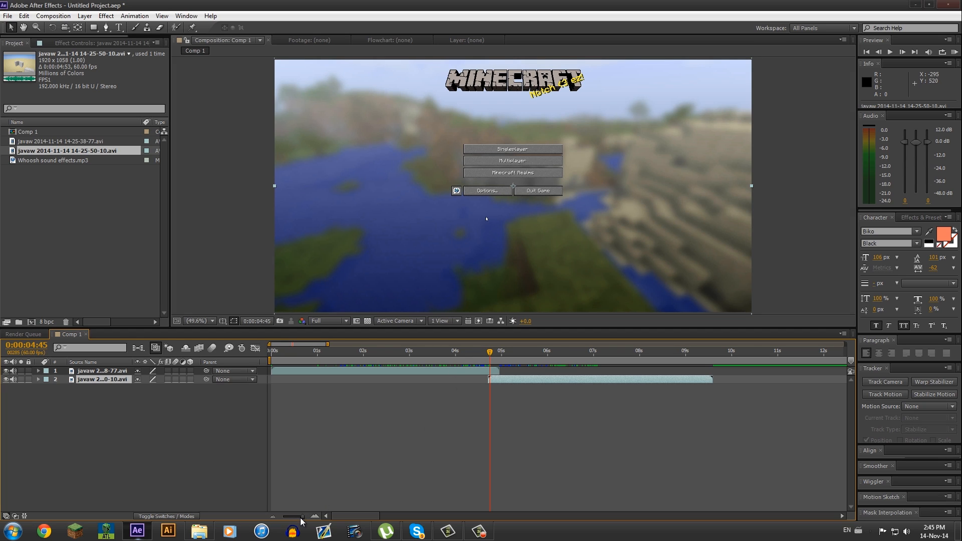
- Reveal the Position property of the second clip layer
{"action": "left_click_drag", "start_coordinate": [303, 517], "coordinate": [302, 517]}
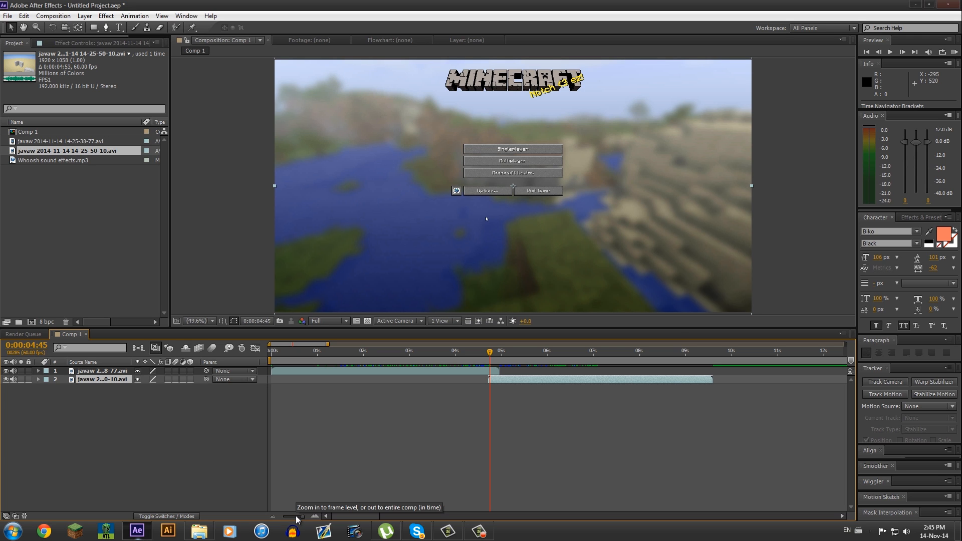
{"action": "left_click_drag", "start_coordinate": [489, 350], "coordinate": [496, 373]}
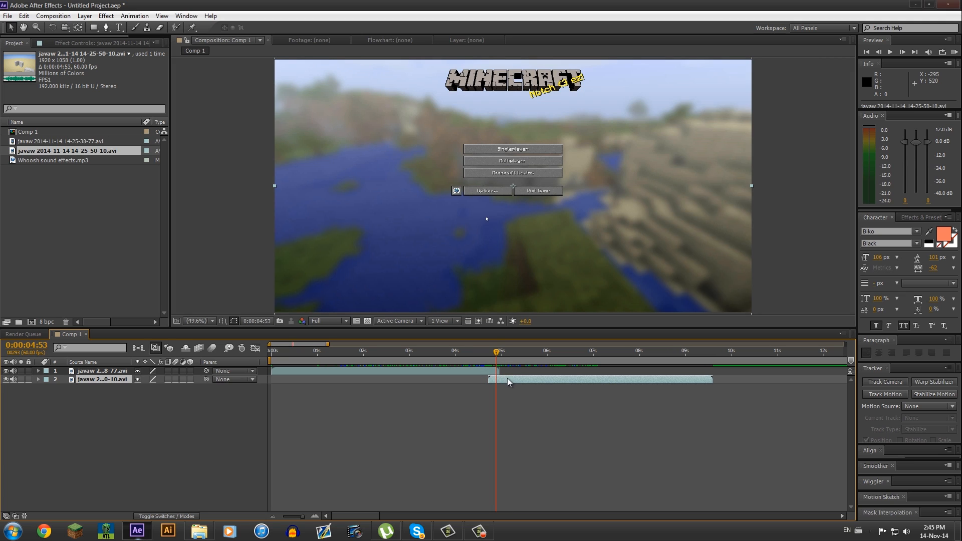
{"action": "key", "text": "p"}
{"action": "left_click", "coordinate": [516, 352]}
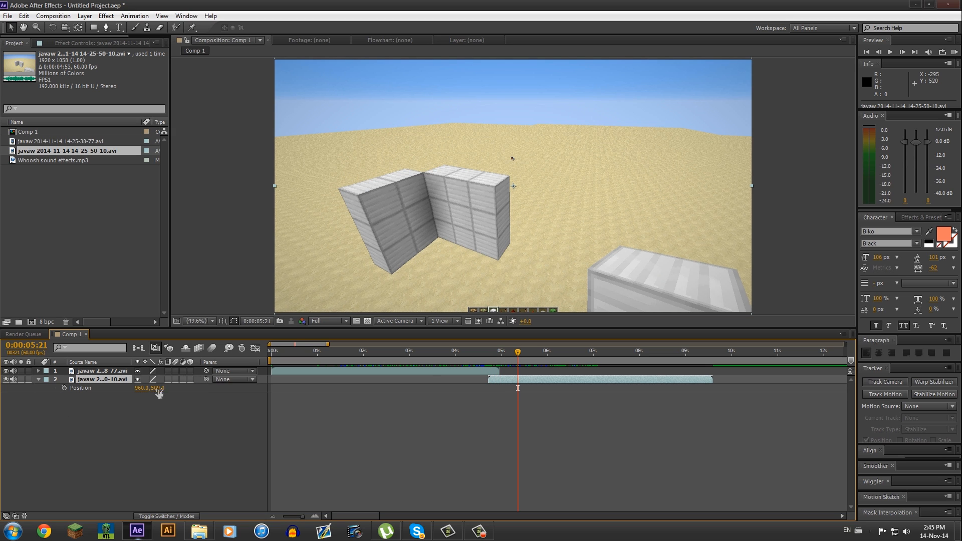
{"action": "left_click_drag", "start_coordinate": [142, 394], "coordinate": [209, 403]}
{"action": "key", "text": "ctrl+z"}
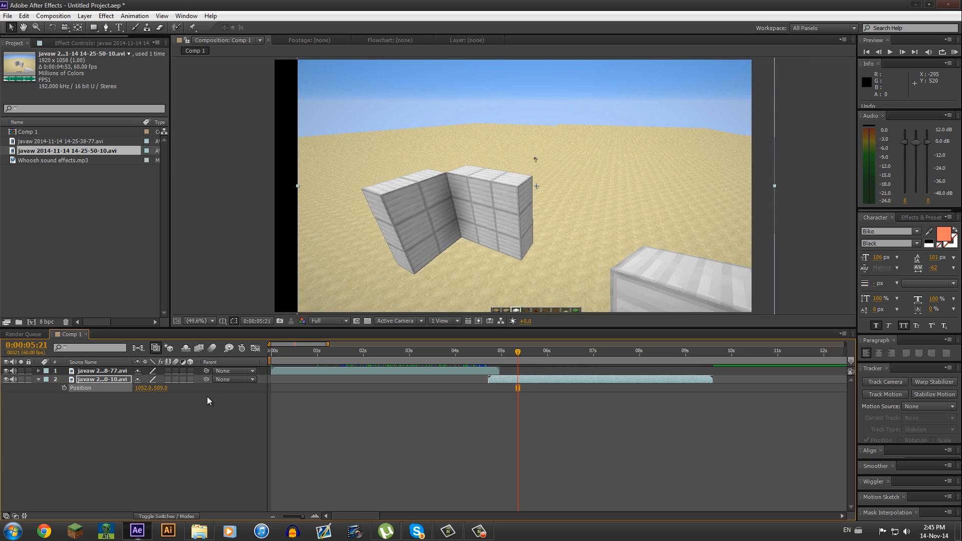
{"action": "key", "text": "ctrl+z"}
- Set a Position keyframe on the second clip at its start and shift it to about 0:00:04:55
{"action": "left_click_drag", "start_coordinate": [500, 352], "coordinate": [488, 354]}
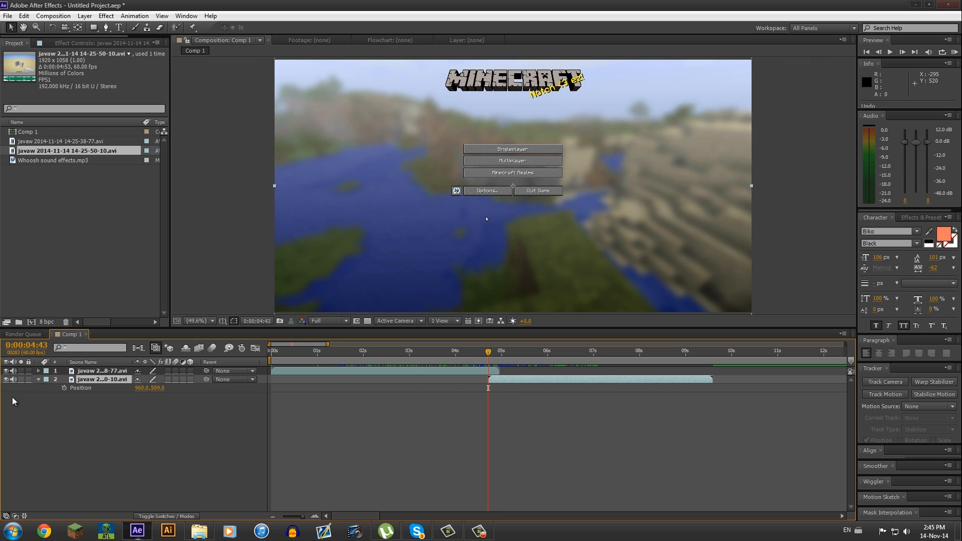
{"action": "left_click", "coordinate": [64, 388]}
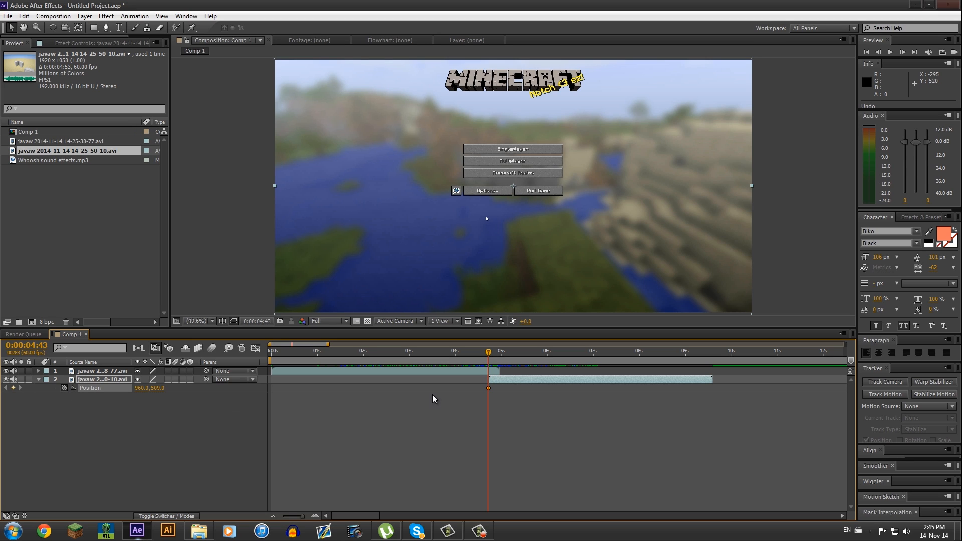
{"action": "left_click_drag", "start_coordinate": [488, 386], "coordinate": [498, 387]}
- Hide the first clip and add a Position keyframe at 0:00:04:43 with the second clip's X set to 2869, off-screen
{"action": "left_click", "coordinate": [493, 353]}
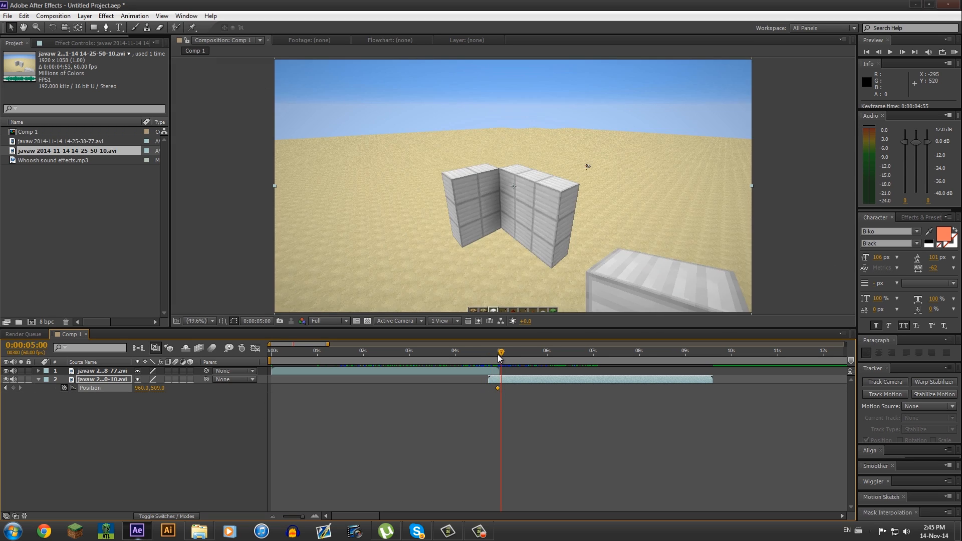
{"action": "left_click_drag", "start_coordinate": [492, 354], "coordinate": [488, 355]}
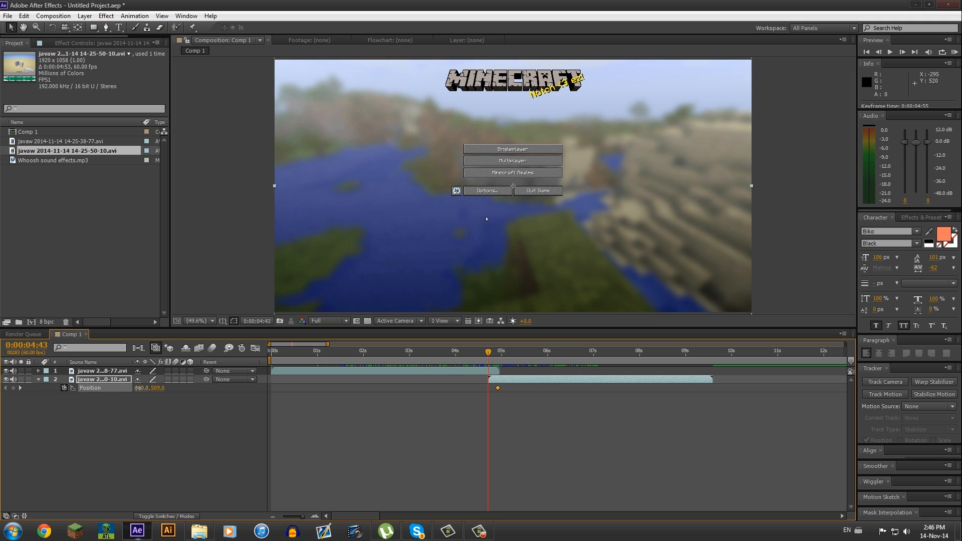
{"action": "left_click_drag", "start_coordinate": [137, 387], "coordinate": [788, 399]}
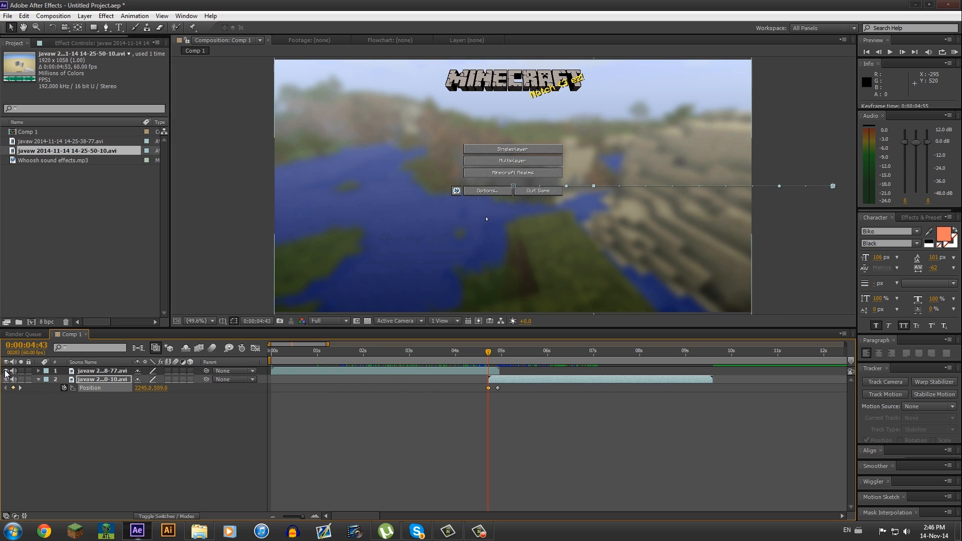
{"action": "left_click", "coordinate": [6, 370]}
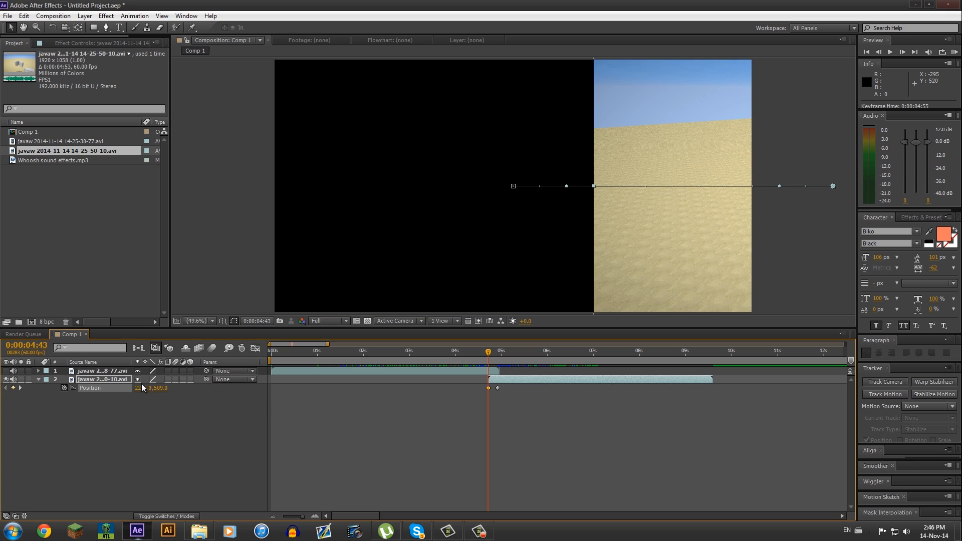
{"action": "left_click_drag", "start_coordinate": [136, 387], "coordinate": [478, 413]}
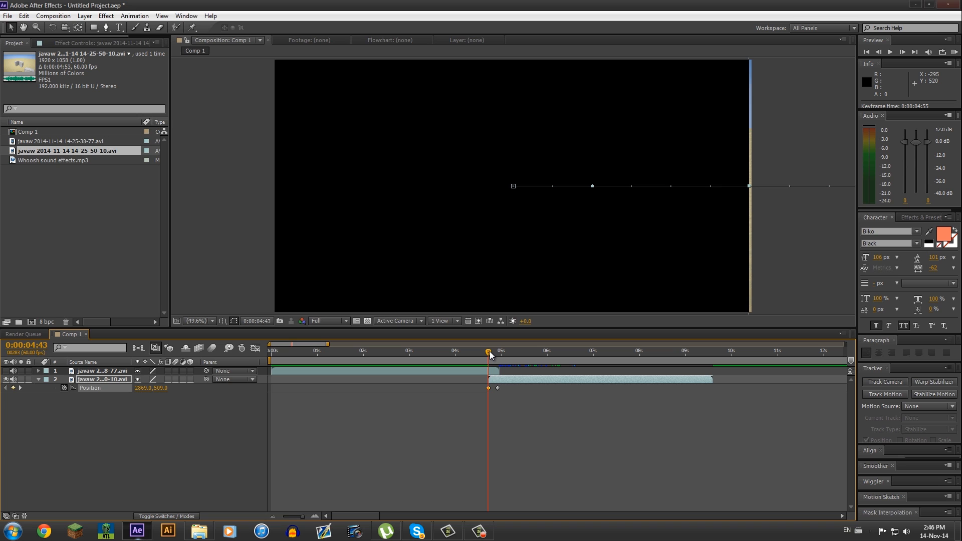
- Scrub through the slide-in and make the first clip layer visible again
{"action": "left_click_drag", "start_coordinate": [489, 352], "coordinate": [499, 351]}
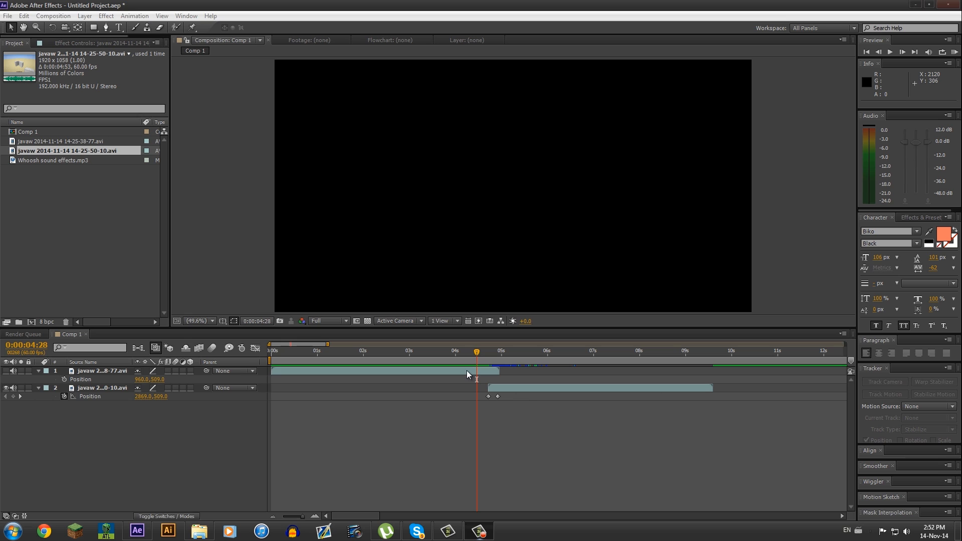
{"action": "left_click", "coordinate": [467, 371]}
{"action": "left_click", "coordinate": [6, 370]}
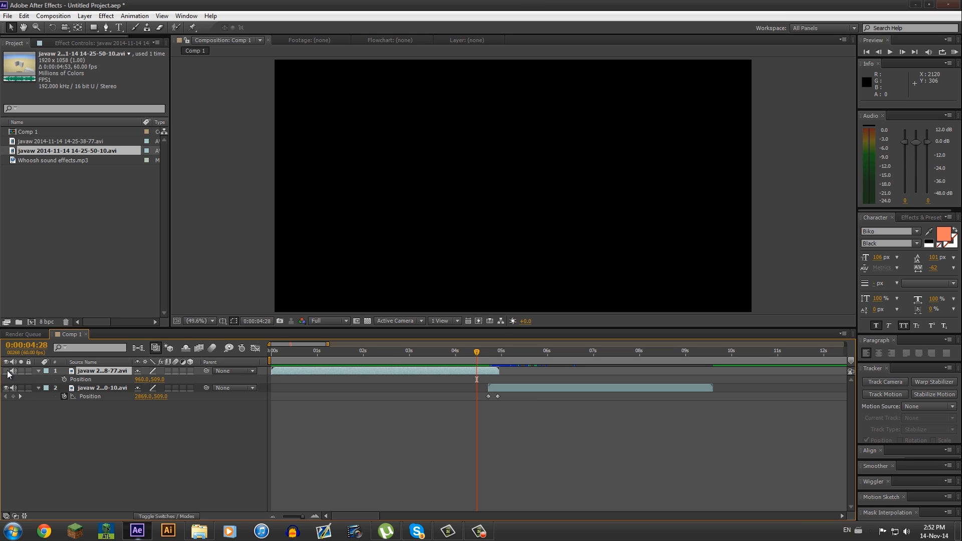
- Parent the first clip layer to the second clip layer so it slides out with it, scrubbing across the cut
{"action": "left_click_drag", "start_coordinate": [482, 356], "coordinate": [503, 359]}
{"action": "left_click", "coordinate": [528, 388]}
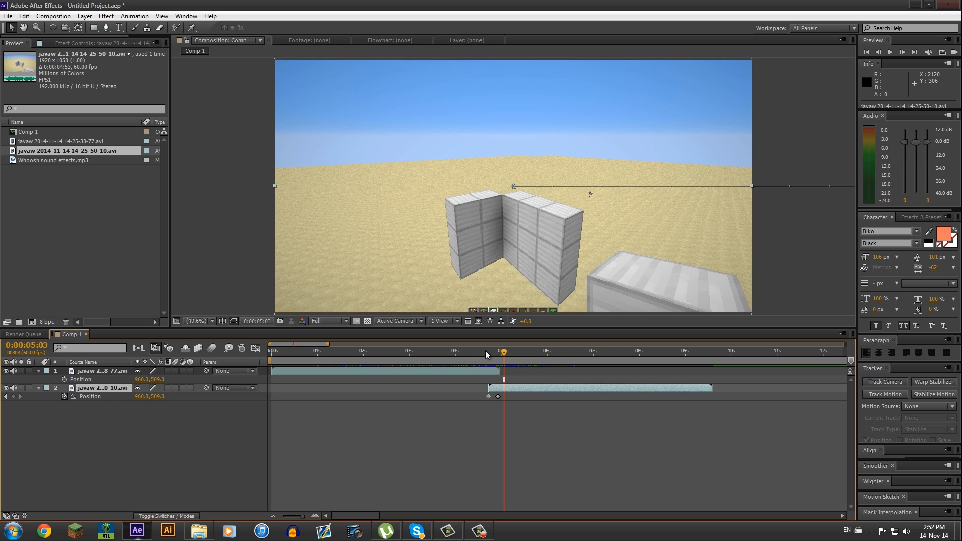
{"action": "left_click_drag", "start_coordinate": [503, 352], "coordinate": [489, 357]}
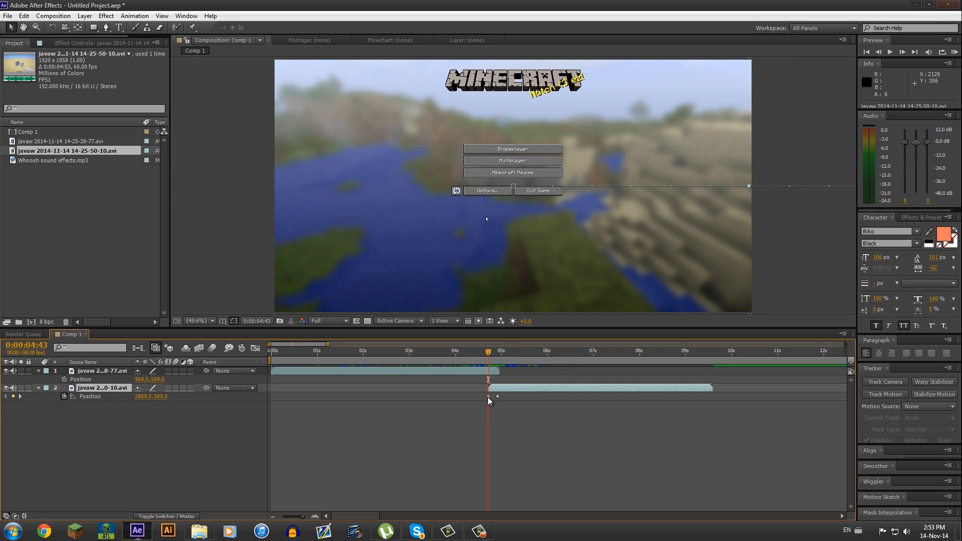
{"action": "mouse_move", "coordinate": [489, 395]}
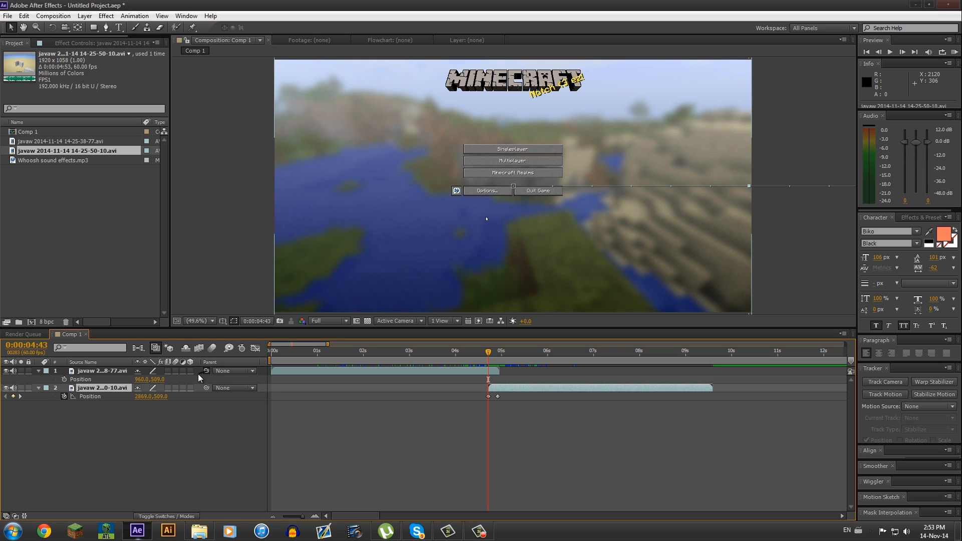
{"action": "left_click_drag", "start_coordinate": [206, 372], "coordinate": [95, 386]}
{"action": "left_click", "coordinate": [114, 373]}
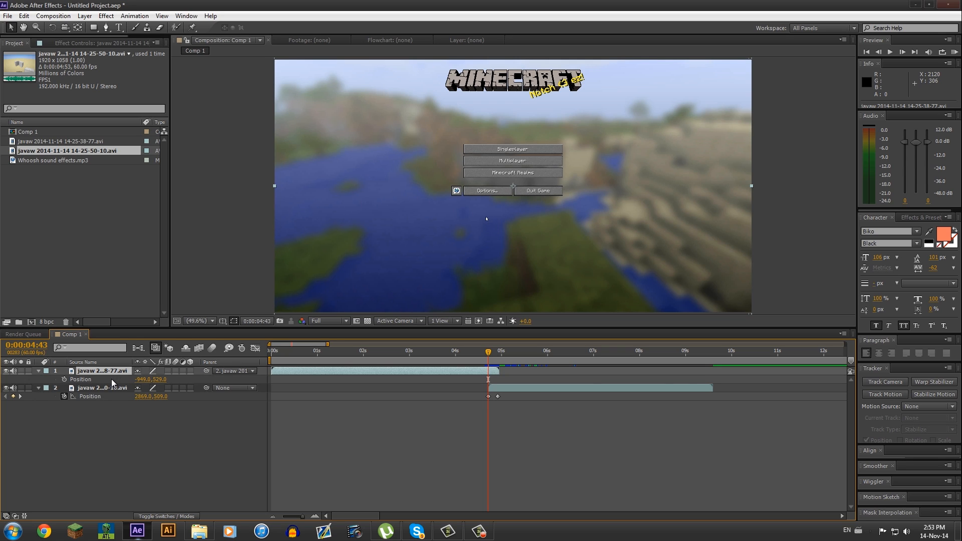
{"action": "left_click", "coordinate": [109, 387]}
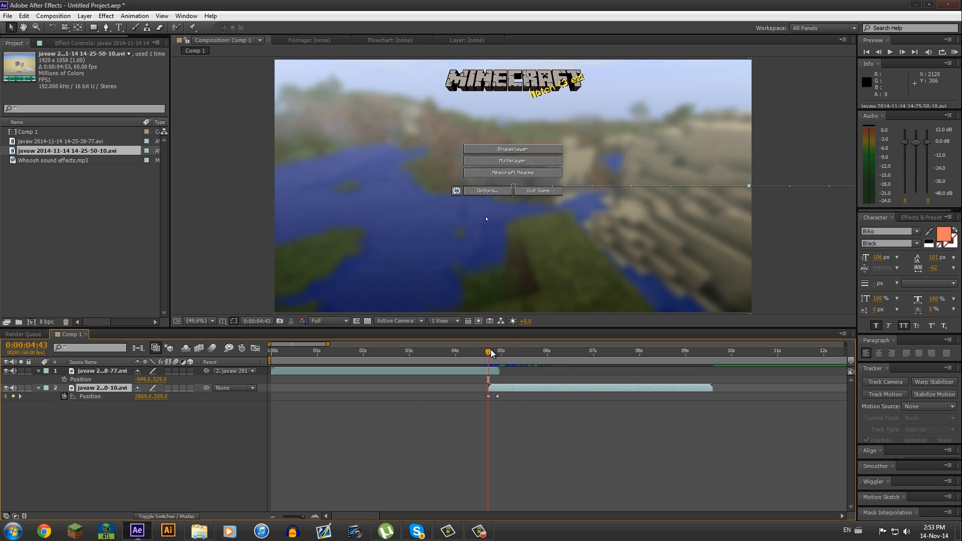
{"action": "left_click_drag", "start_coordinate": [488, 350], "coordinate": [495, 356]}
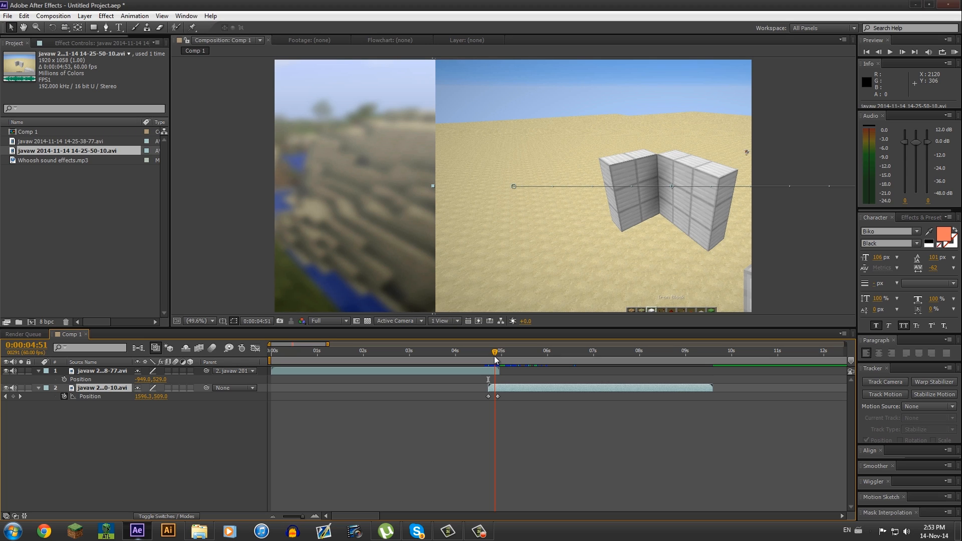
{"action": "mouse_move", "coordinate": [494, 358]}
{"action": "left_mouse_down"}
{"action": "mouse_move", "coordinate": [502, 357]}
{"action": "mouse_move", "coordinate": [478, 356]}
{"action": "mouse_move", "coordinate": [492, 359]}
{"action": "left_mouse_up"}
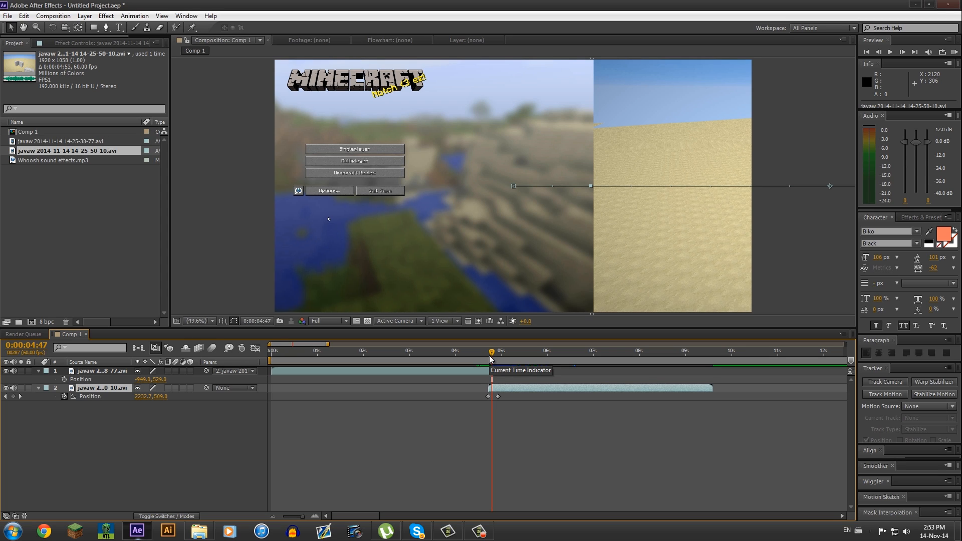
- Enable motion blur on both clip layers and for the composition
{"action": "left_click", "coordinate": [176, 371]}
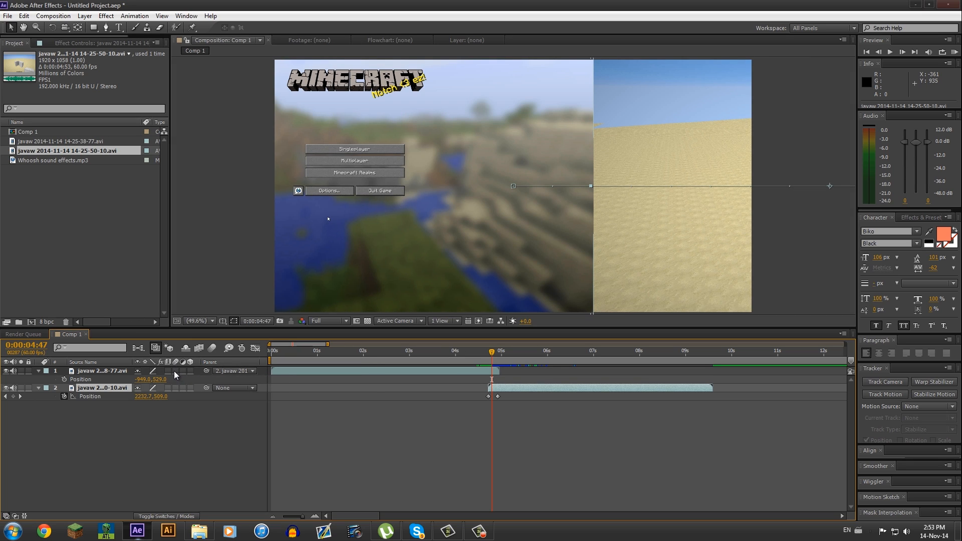
{"action": "left_click", "coordinate": [175, 388]}
{"action": "left_click", "coordinate": [213, 348]}
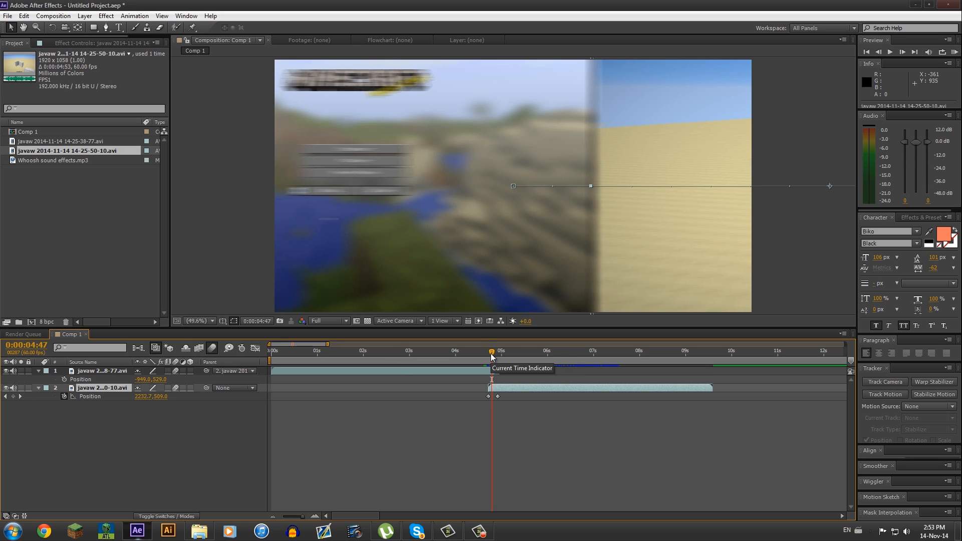
{"action": "mouse_move", "coordinate": [491, 354]}
{"action": "left_mouse_down"}
{"action": "mouse_move", "coordinate": [478, 357]}
{"action": "mouse_move", "coordinate": [495, 361]}
{"action": "left_mouse_up"}
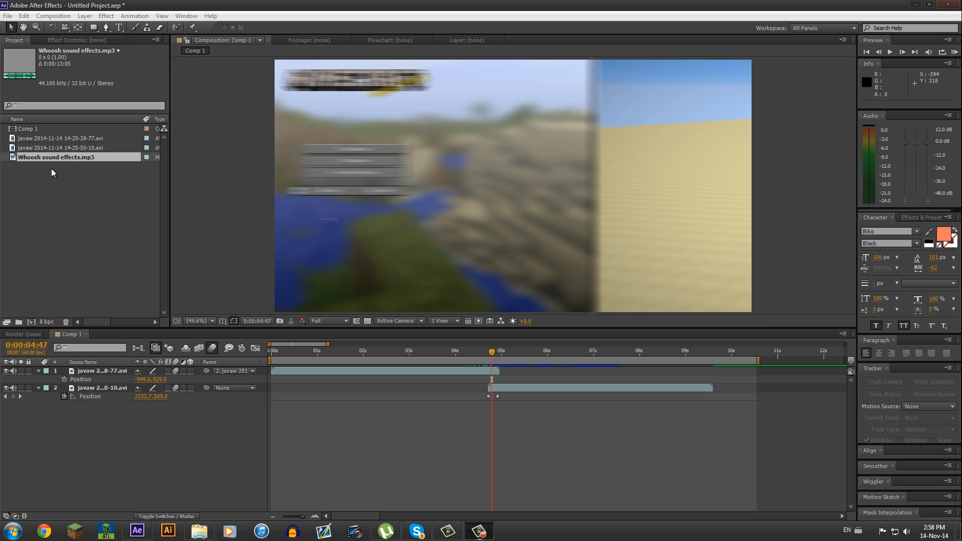
- Add Whoosh sound effects.mp3 to the composition and trim it so one whoosh lands at the cut around 0:00:04:43
{"action": "left_click_drag", "start_coordinate": [59, 158], "coordinate": [104, 368]}
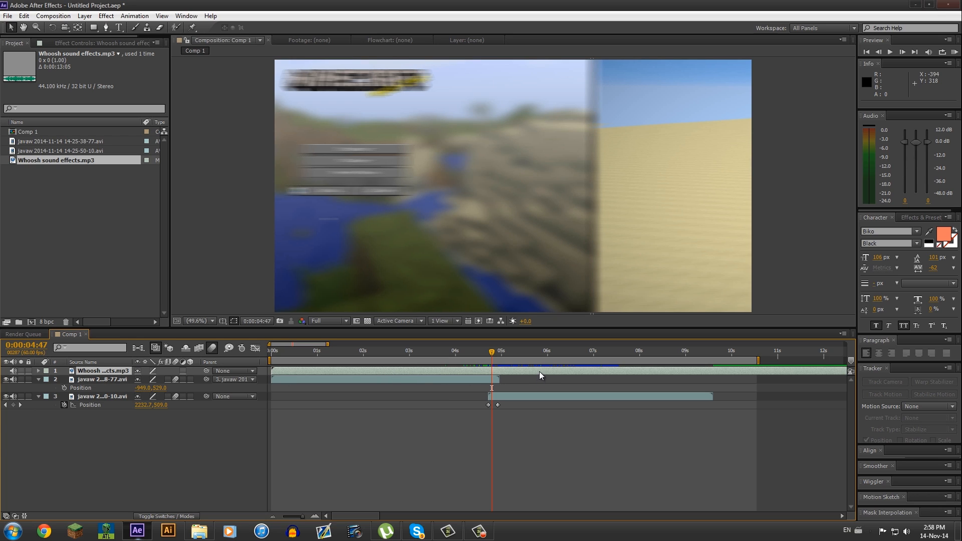
{"action": "key", "text": "l"}
{"action": "key", "text": "l"}
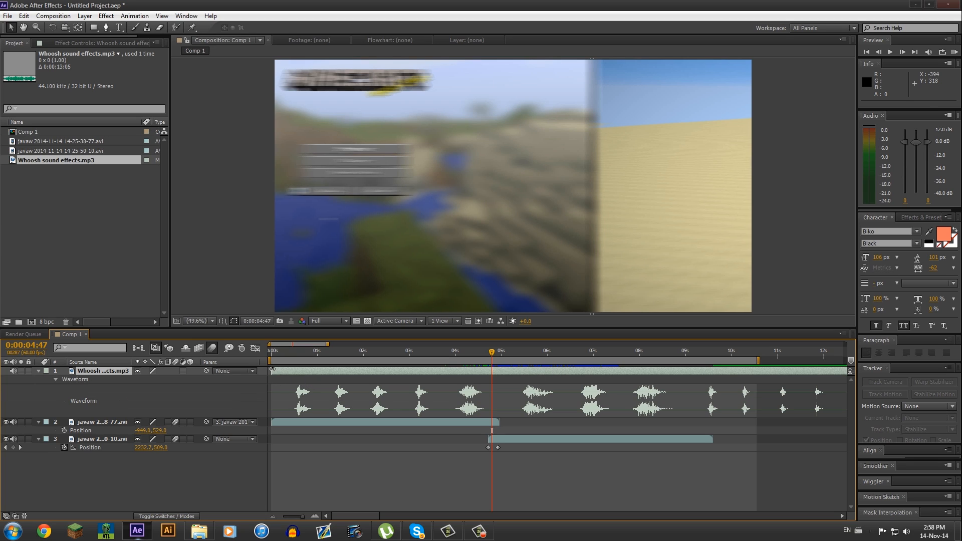
{"action": "left_click_drag", "start_coordinate": [270, 371], "coordinate": [566, 379]}
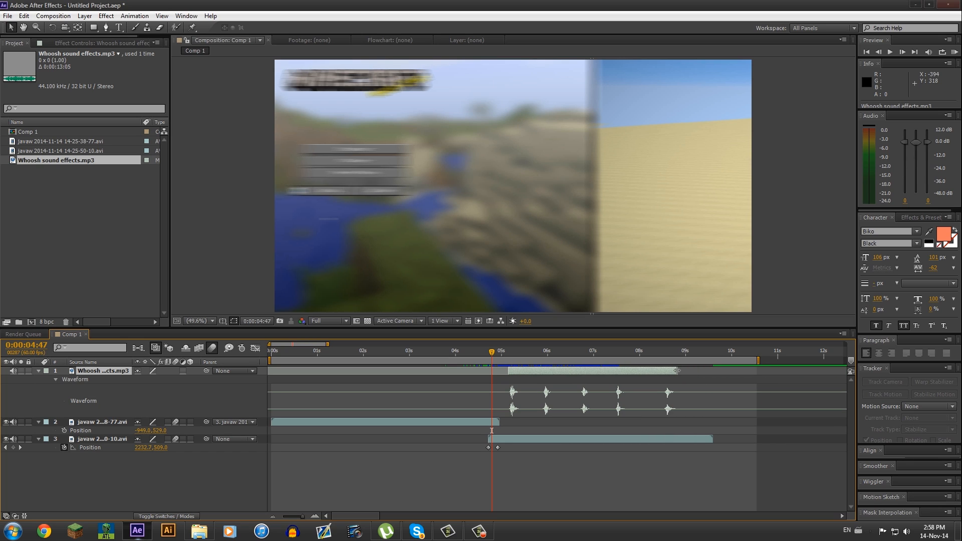
{"action": "left_click_drag", "start_coordinate": [676, 371], "coordinate": [496, 376]}
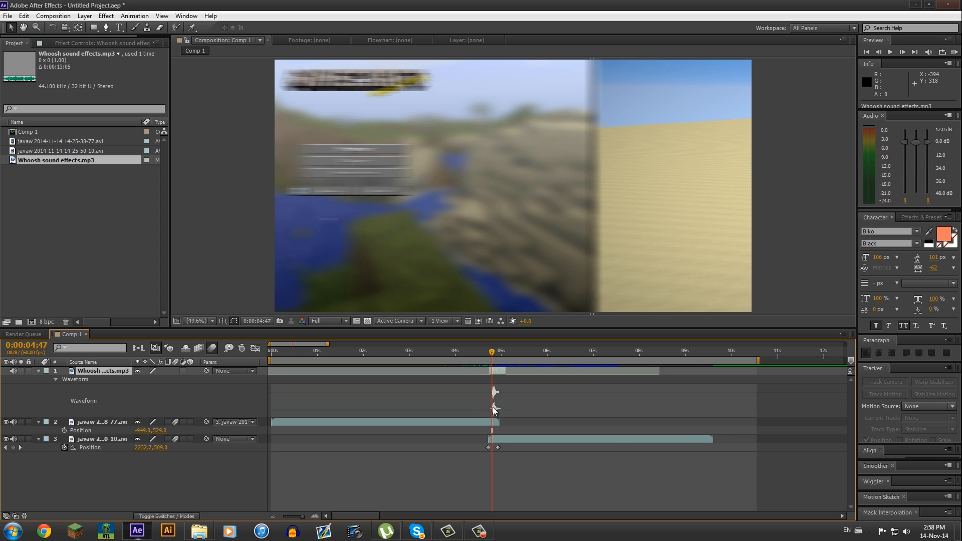
{"action": "left_click", "coordinate": [488, 357]}
{"action": "left_click_drag", "start_coordinate": [487, 356], "coordinate": [495, 375]}
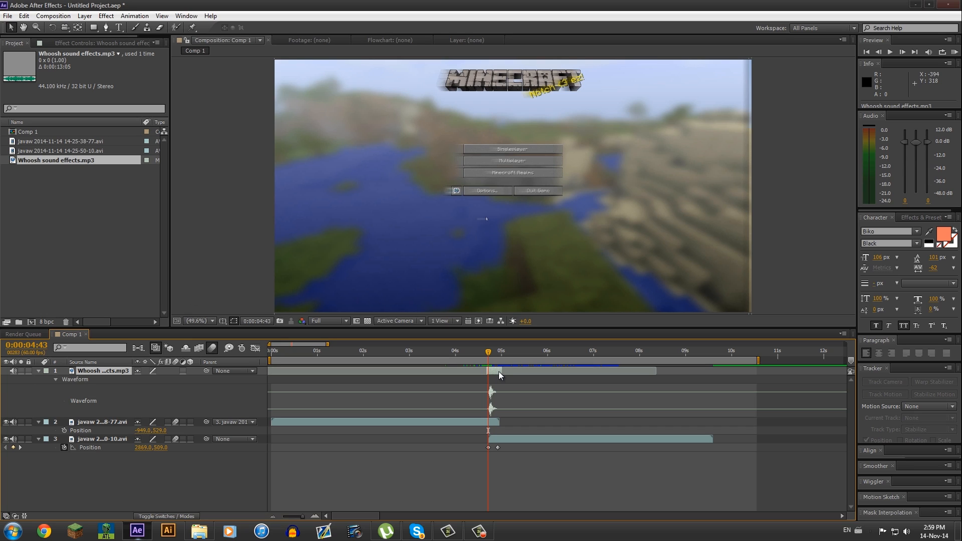
- Set the whoosh layer's Audio Levels to -10 dB
{"action": "key", "text": "l"}
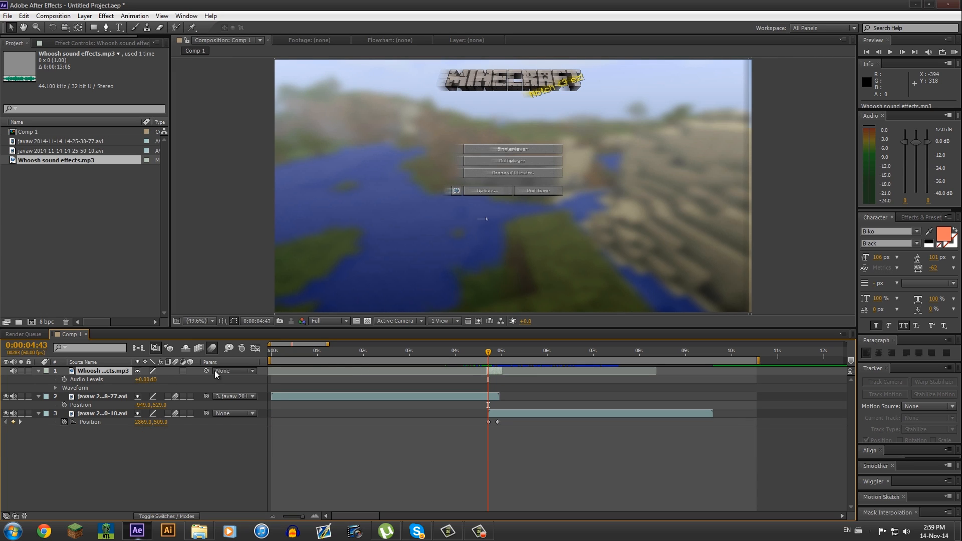
{"action": "left_click", "coordinate": [144, 379]}
{"action": "type", "text": "-10"}
{"action": "key", "text": "Return"}
- Set the work area to span from about 0:00:03:54 to 0:00:05:39 around the transition
{"action": "left_click", "coordinate": [451, 354]}
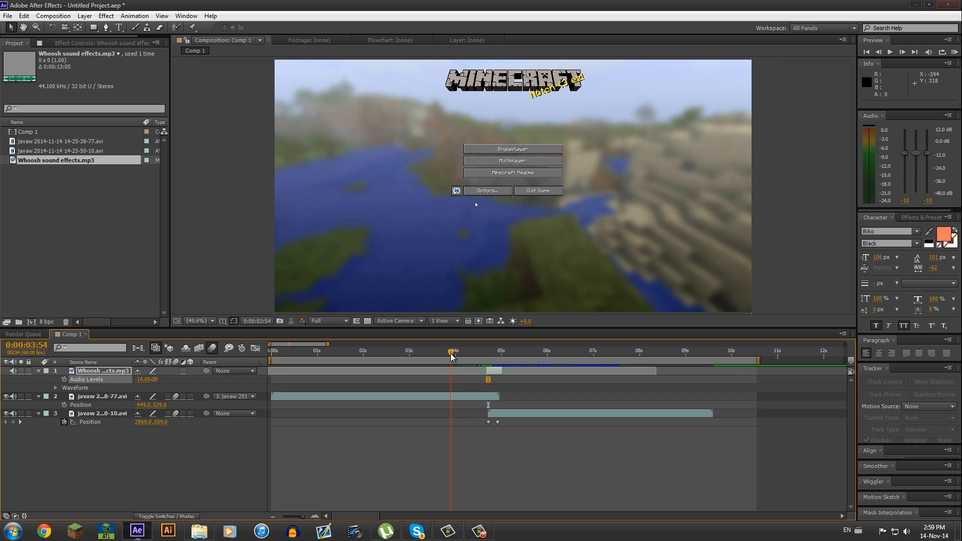
{"action": "left_click", "coordinate": [531, 352]}
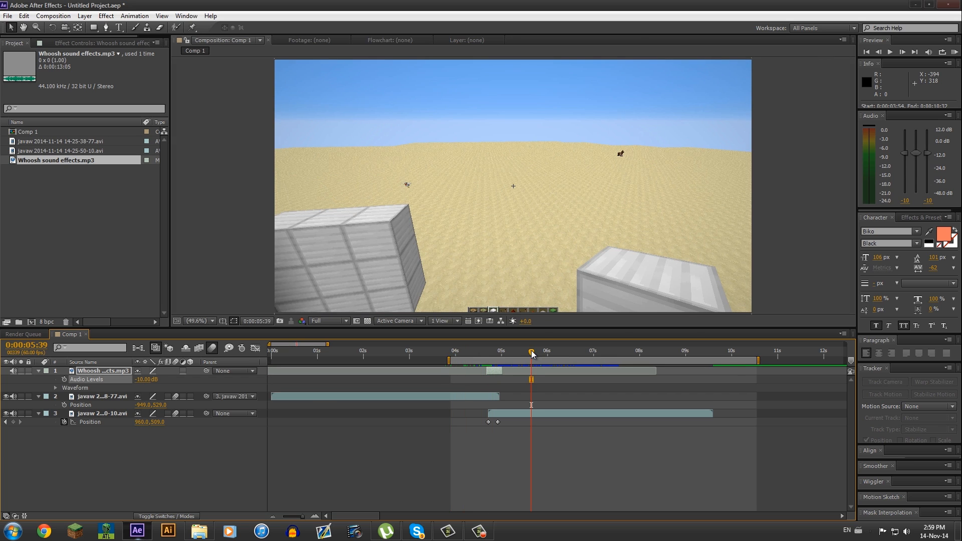
{"action": "key", "text": "n"}
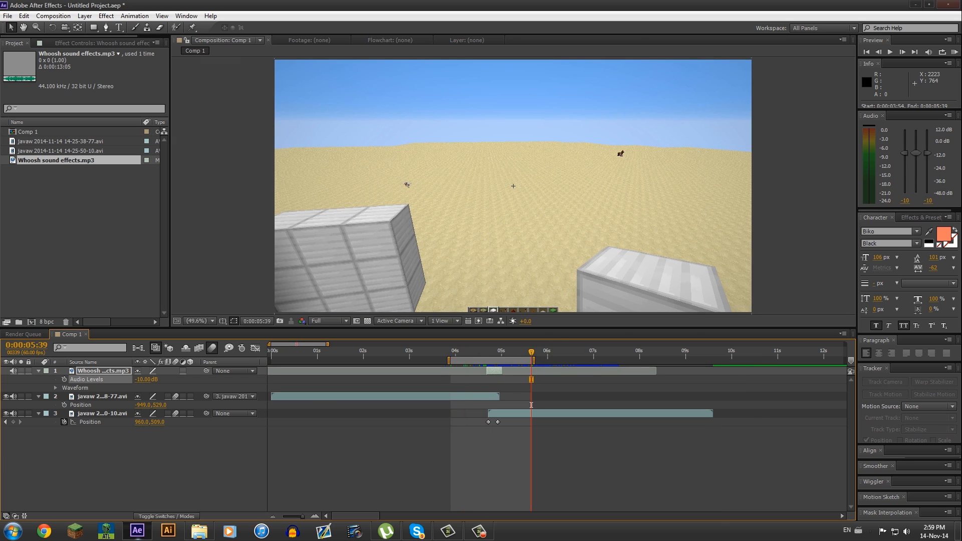
- Play a RAM preview of the transition and scrub across the cut
{"action": "left_click", "coordinate": [953, 53]}
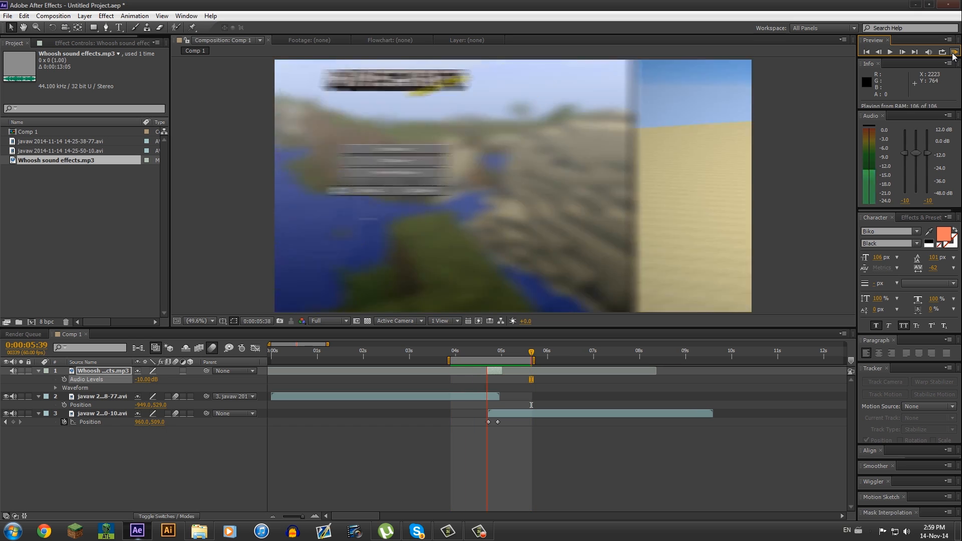
{"action": "key", "text": "space"}
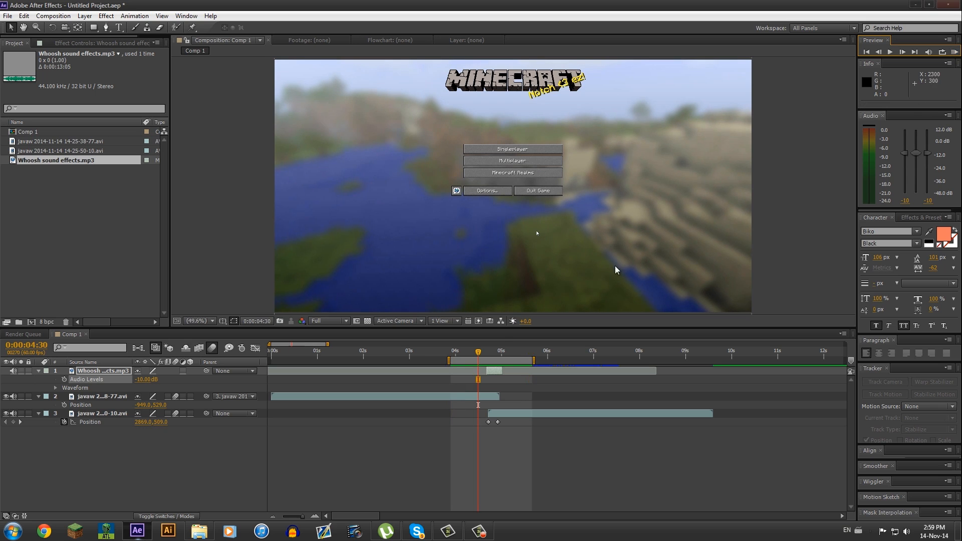
{"action": "mouse_move", "coordinate": [484, 350]}
{"action": "left_mouse_down"}
{"action": "mouse_move", "coordinate": [504, 353]}
{"action": "mouse_move", "coordinate": [476, 352]}
{"action": "mouse_move", "coordinate": [492, 351]}
{"action": "left_mouse_up"}
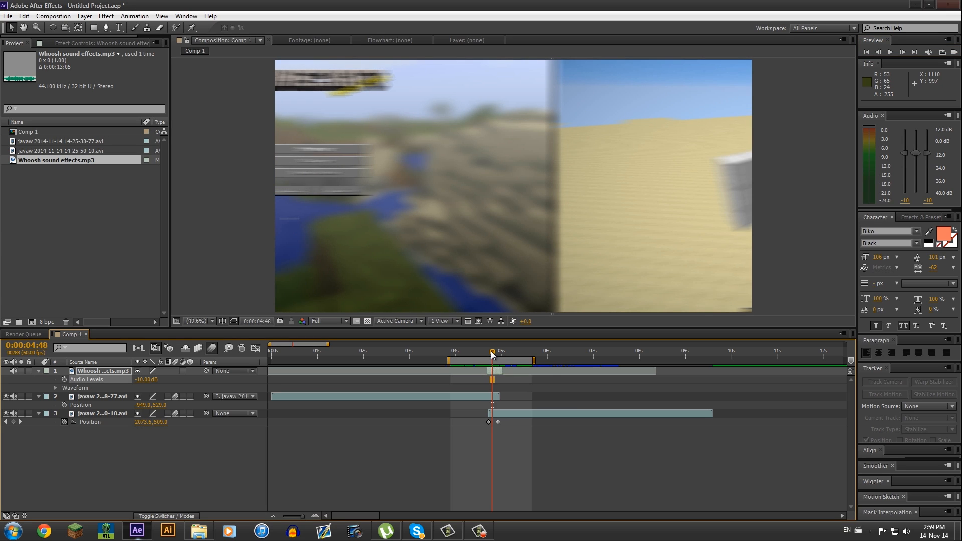